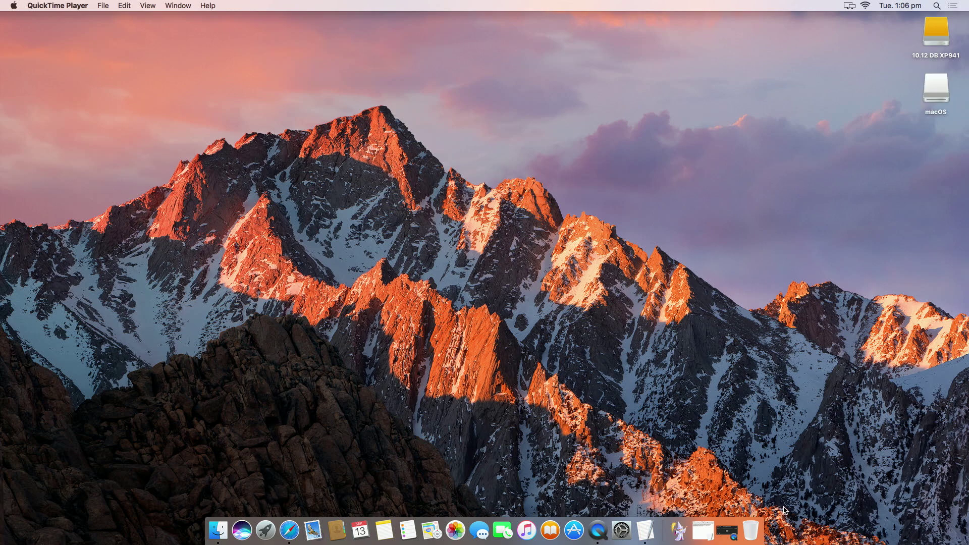
# Launch Disk Utility via Spotlight and select the 7.71 GB macOS volume on the Sandisk USB drive
pyautogui.press('super+space')
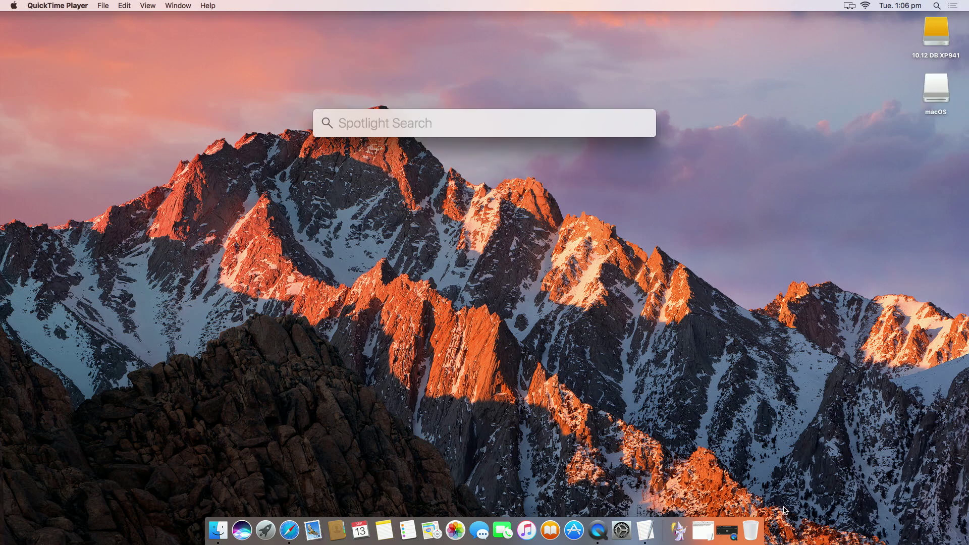
pyautogui.write('disk')
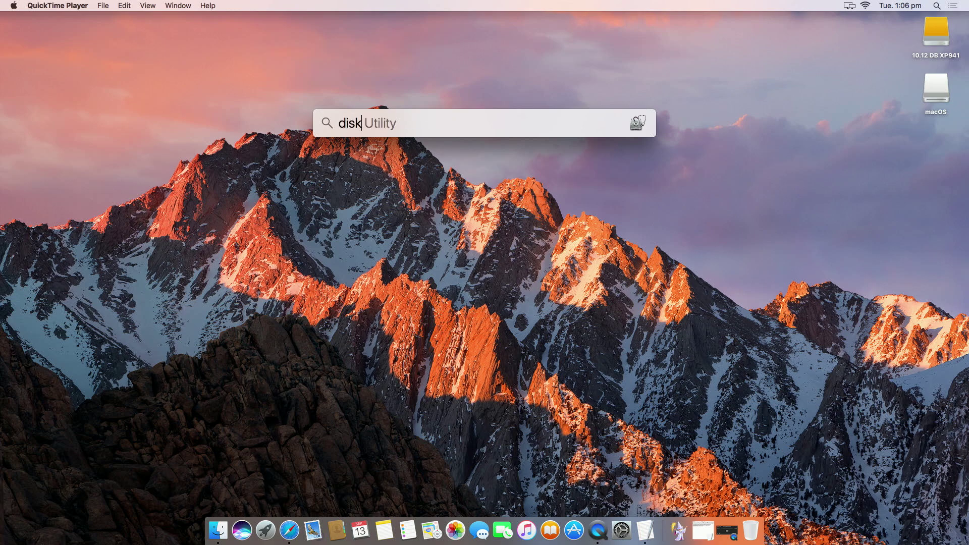
pyautogui.press('Return')
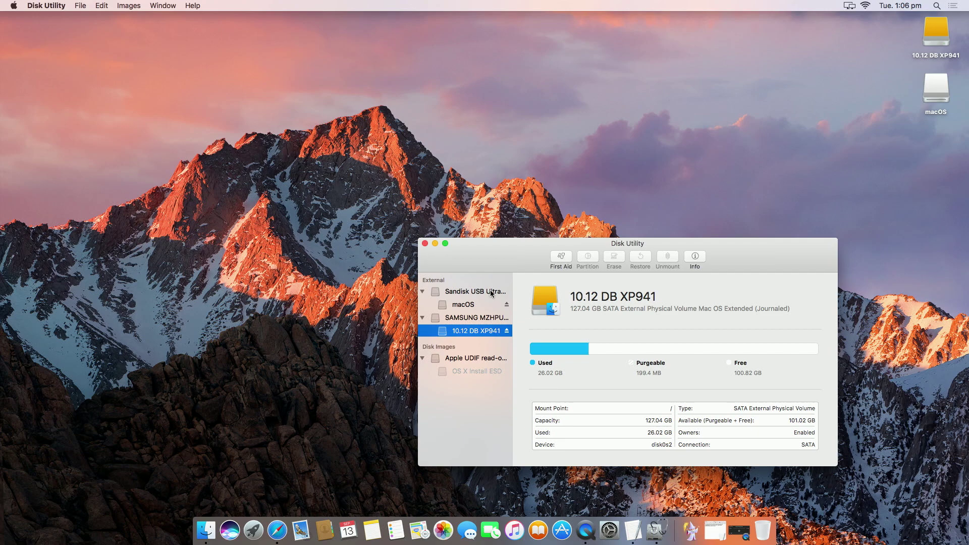
pyautogui.click(481, 305)
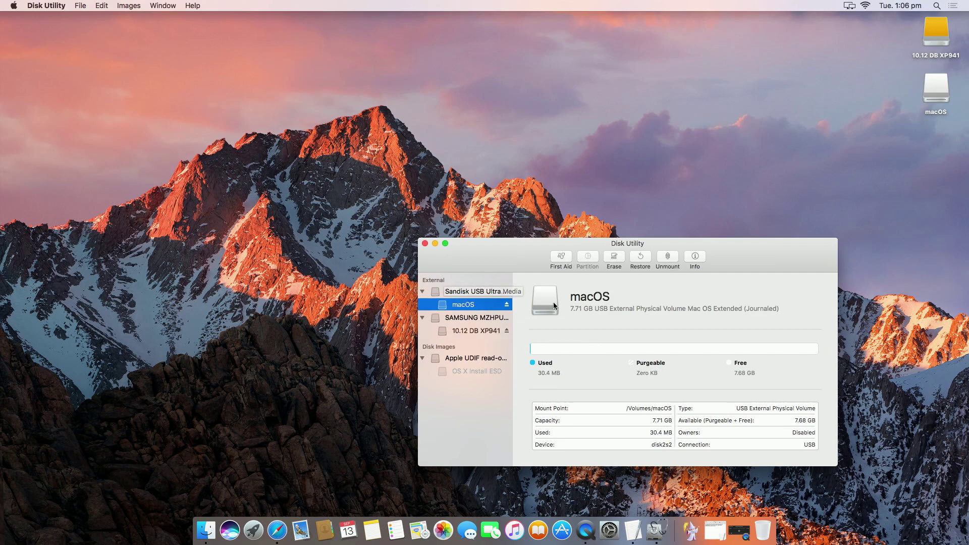
# Start erasing the USB volume, keeping the name 'macOS' and checking the format list
pyautogui.click(614, 258)
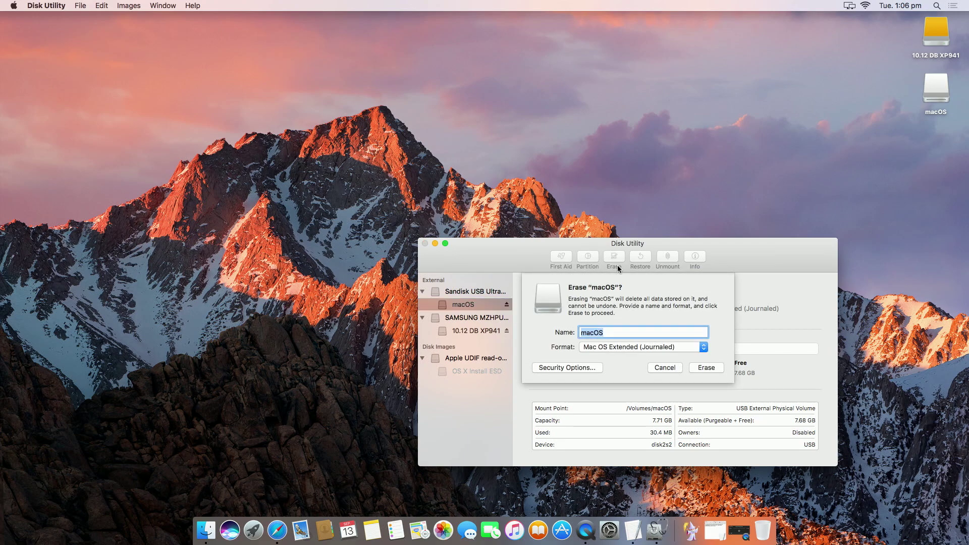
pyautogui.click(606, 333)
pyautogui.click(639, 347)
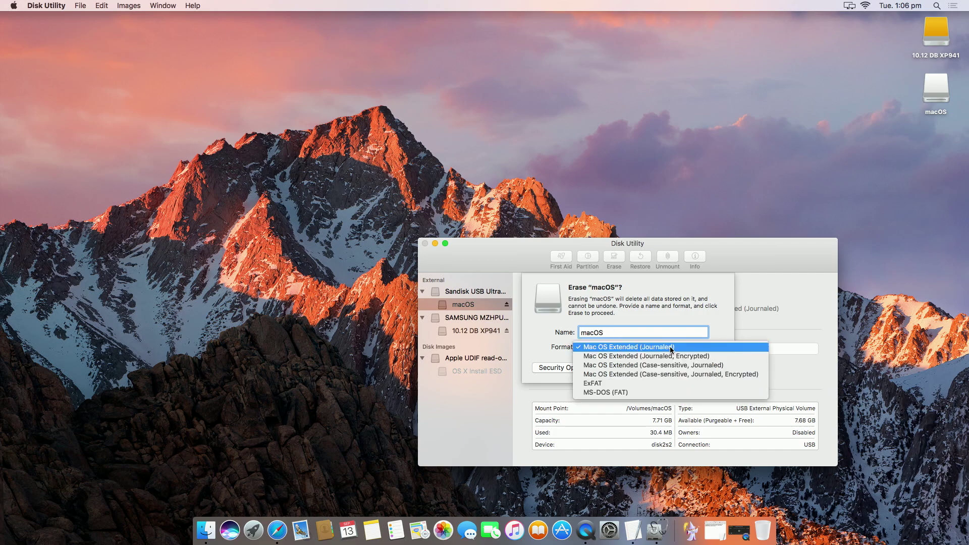
# Erase the volume as Mac OS Extended (Journaled) and dismiss the finished progress
pyautogui.click(679, 347)
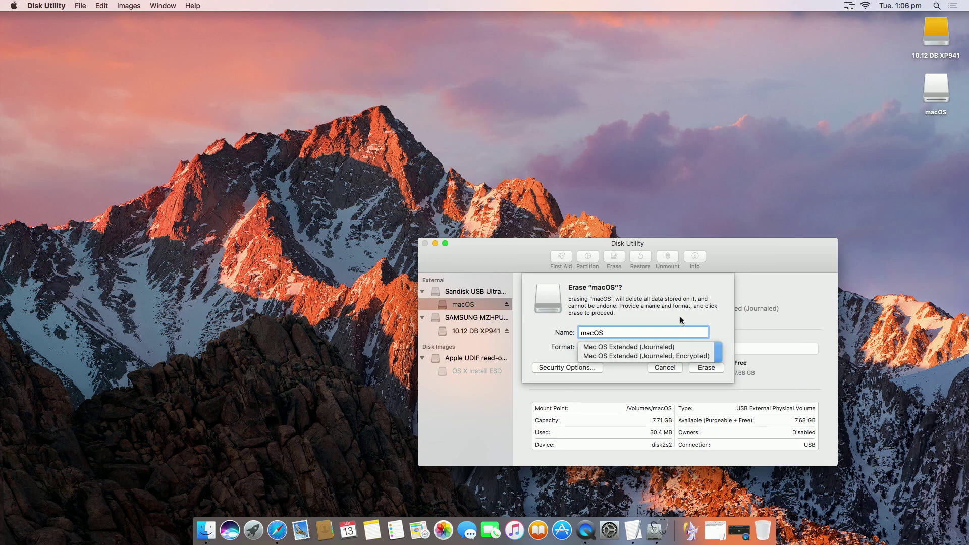
pyautogui.click(706, 367)
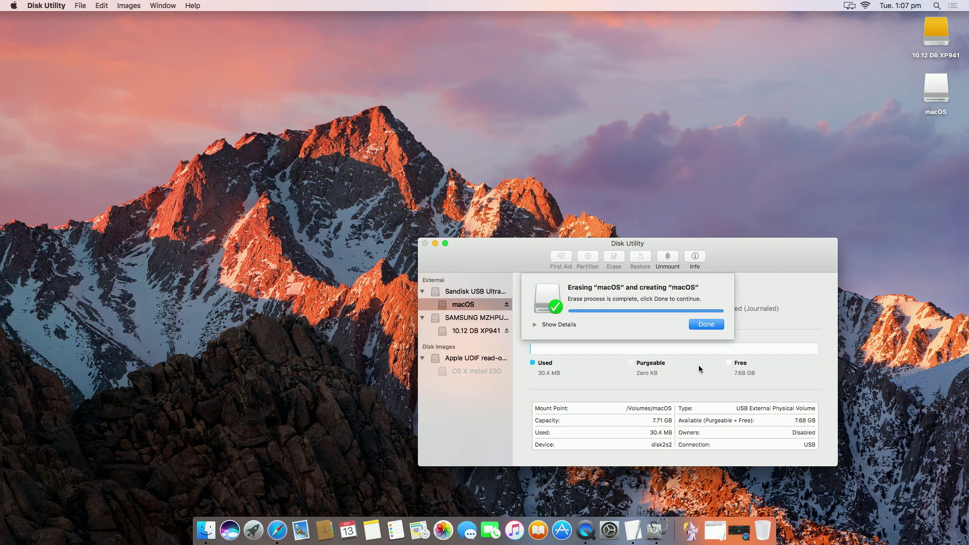
pyautogui.click(701, 325)
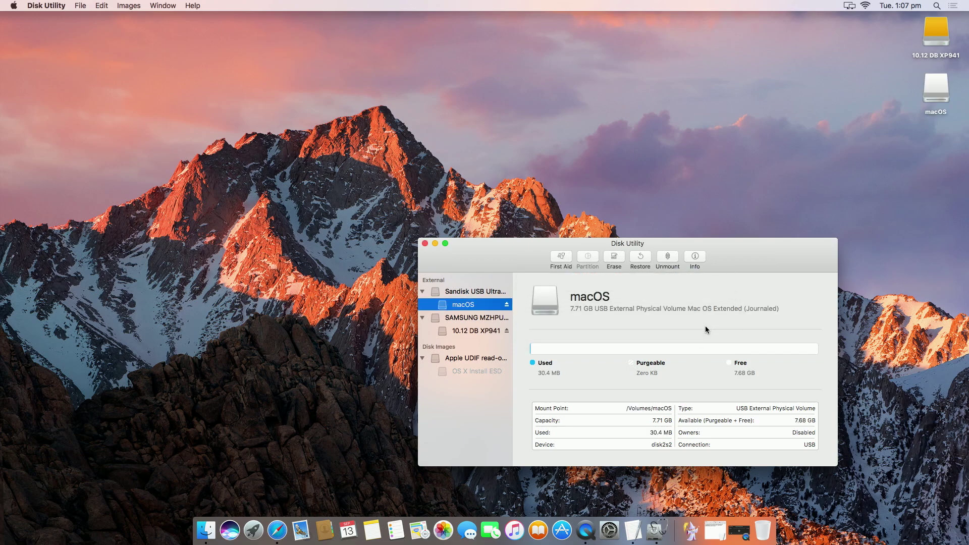
# Close Disk Utility and launch Terminal from Spotlight with 'terminal'
pyautogui.click(425, 244)
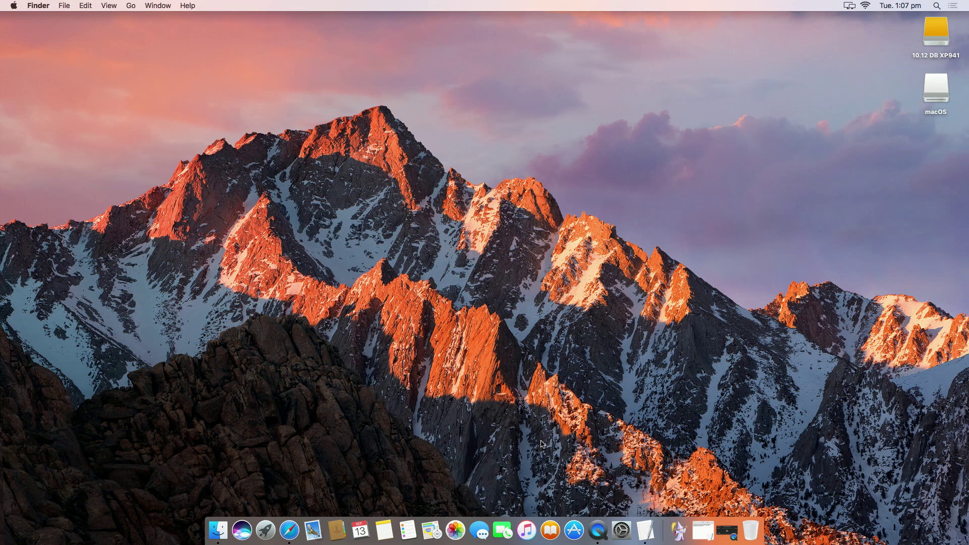
pyautogui.press('super+space')
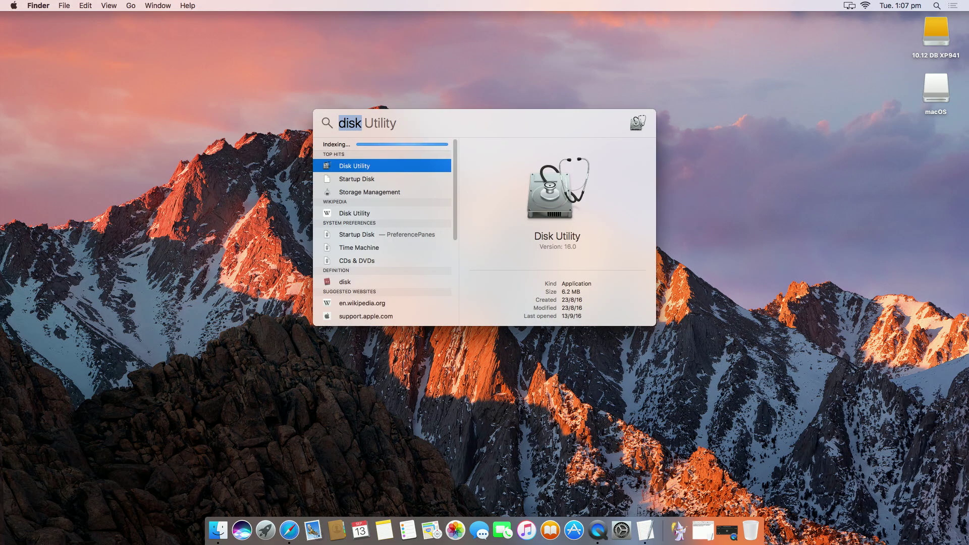
pyautogui.write('termin')
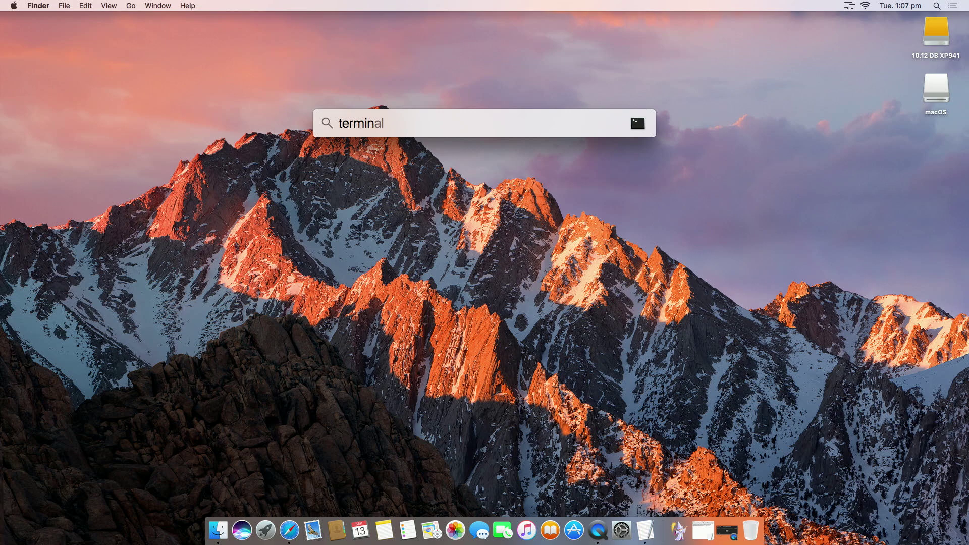
pyautogui.press('Return')
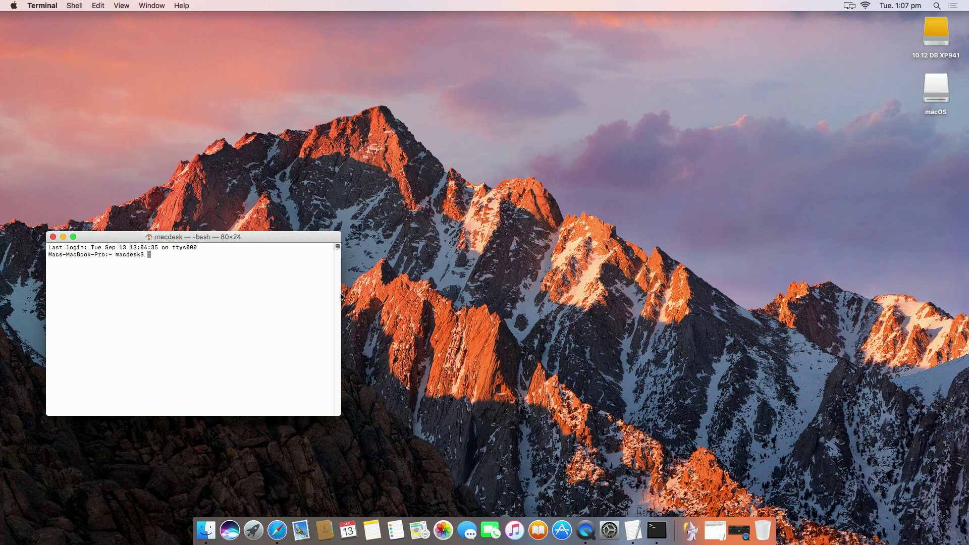
# Arrange the Terminal window below the TextEdit note holding the command
pyautogui.moveTo(260, 239); pyautogui.dragTo(373, 250)
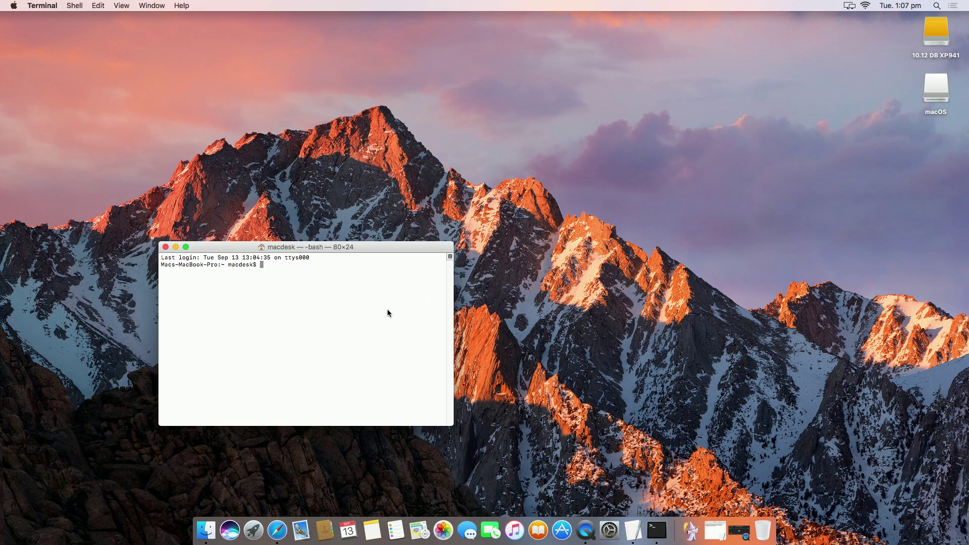
pyautogui.click(632, 529)
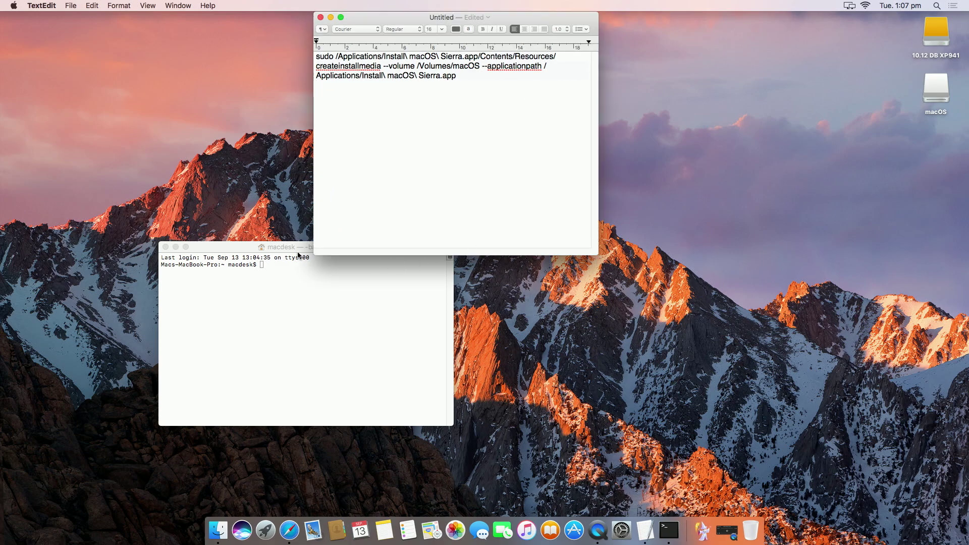
pyautogui.moveTo(267, 251); pyautogui.dragTo(370, 301)
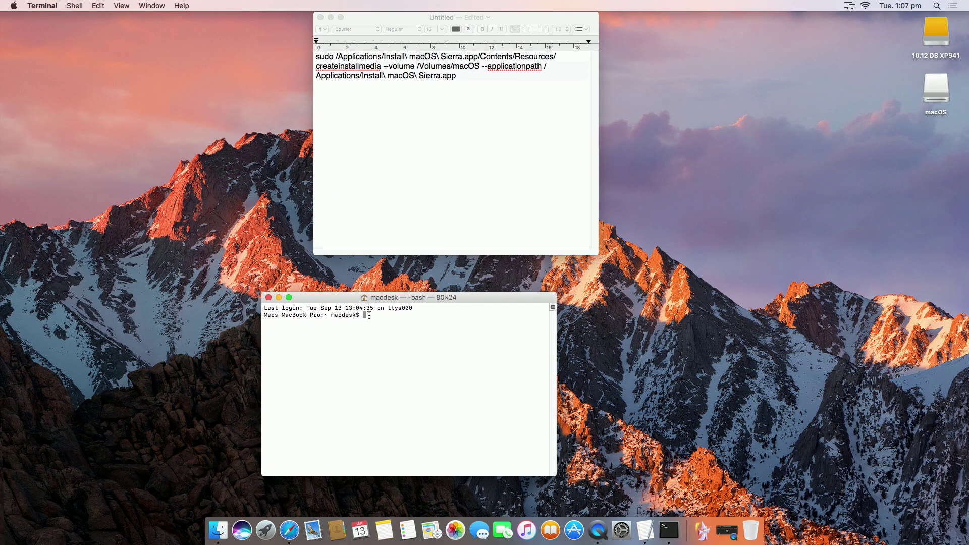
# Select the three-line sudo createinstallmedia command in TextEdit, then return focus to Terminal
pyautogui.click(456, 75)
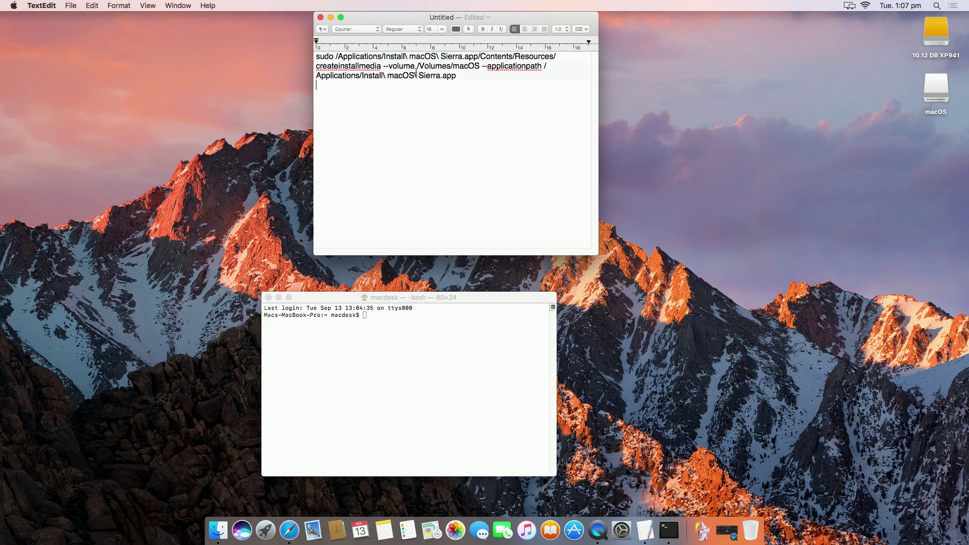
pyautogui.moveTo(457, 76); pyautogui.dragTo(312, 55)
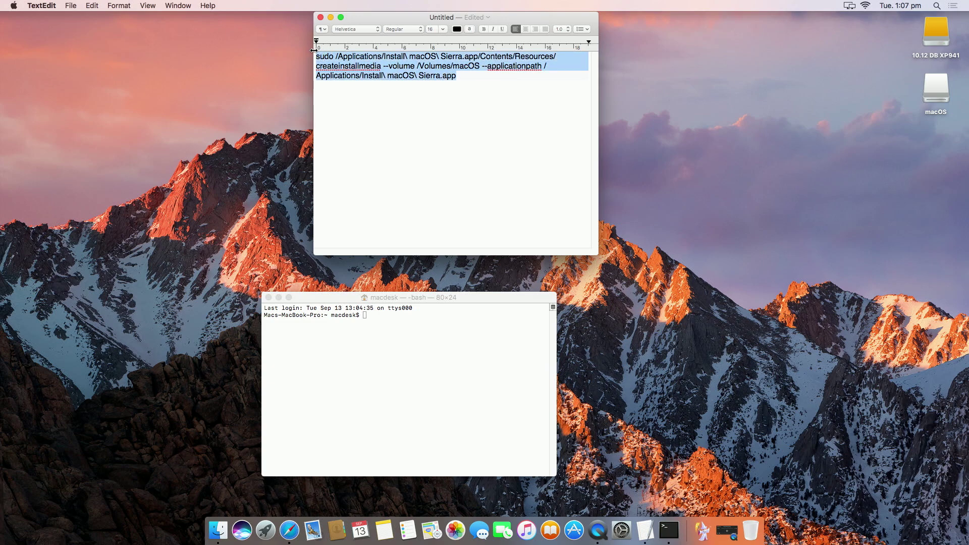
pyautogui.click(399, 299)
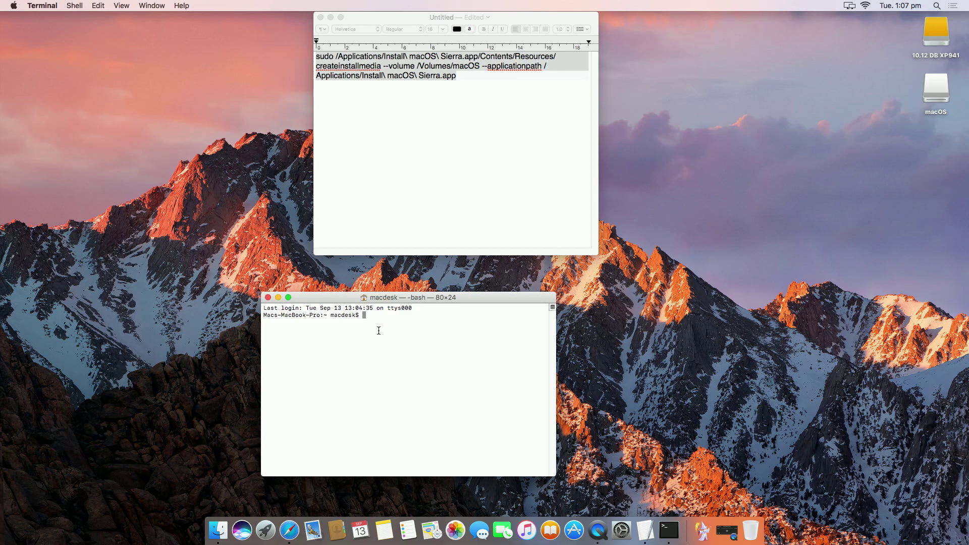
# Paste and run the sudo createinstallmedia command, then submit the administrator password
pyautogui.write('sudo /Applications/Install\\ macOS\\ Sierra.app/Contents/Resources/createinstallmedia --volume /Volumes/macOS --applicationpath /Applications/Install\\ macOS\\ Sierra.app')
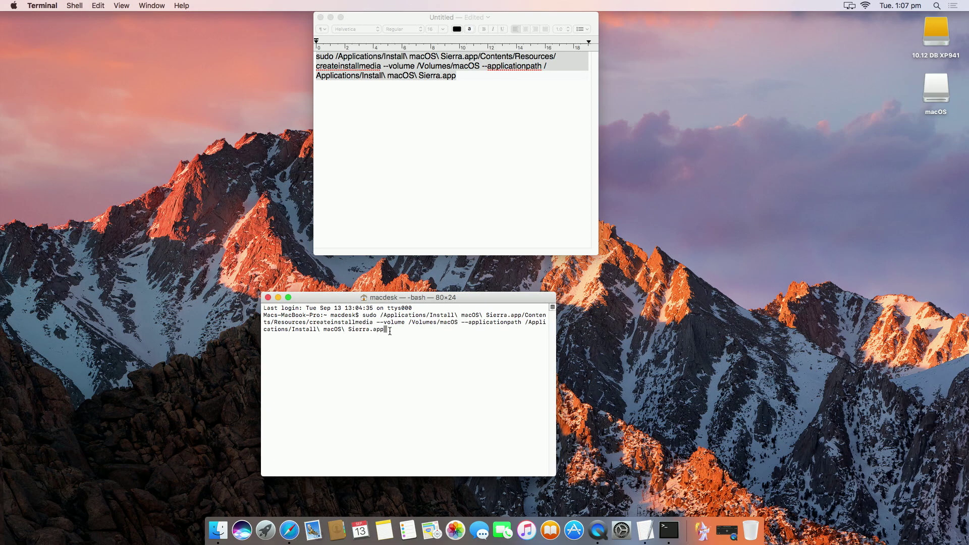
pyautogui.press('Return')
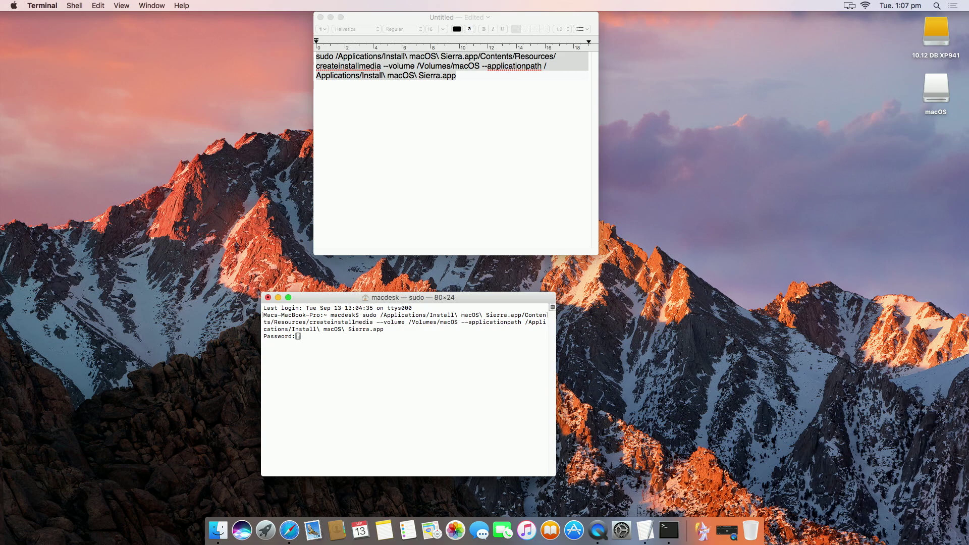
pyautogui.press('Return')
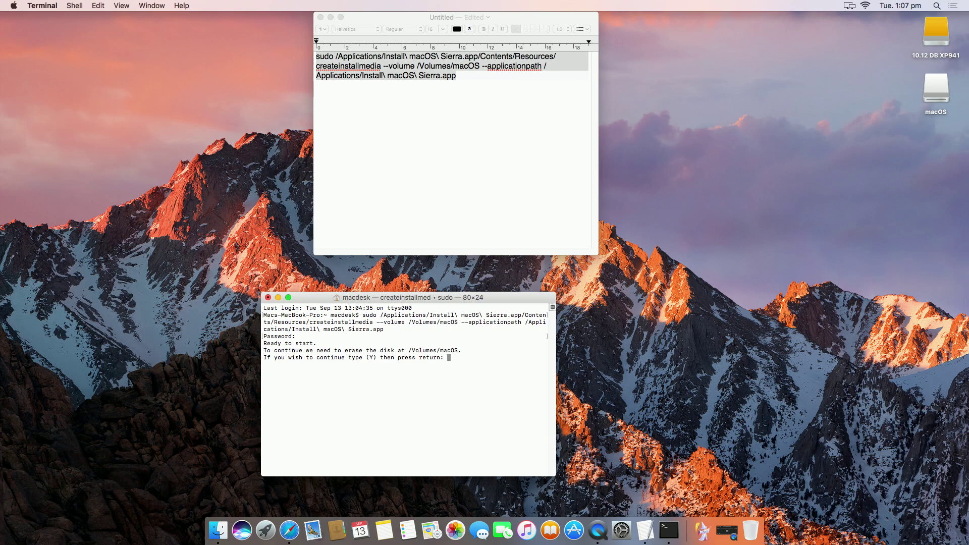
pyautogui.write('y')
# Confirm erasing /Volumes/macOS with 'y' and let createinstallmedia run
pyautogui.press('Return')
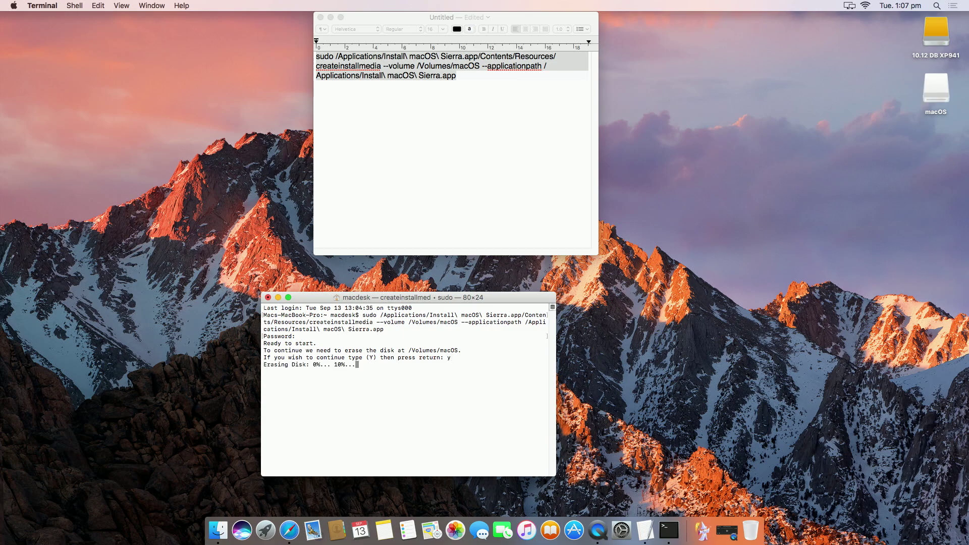